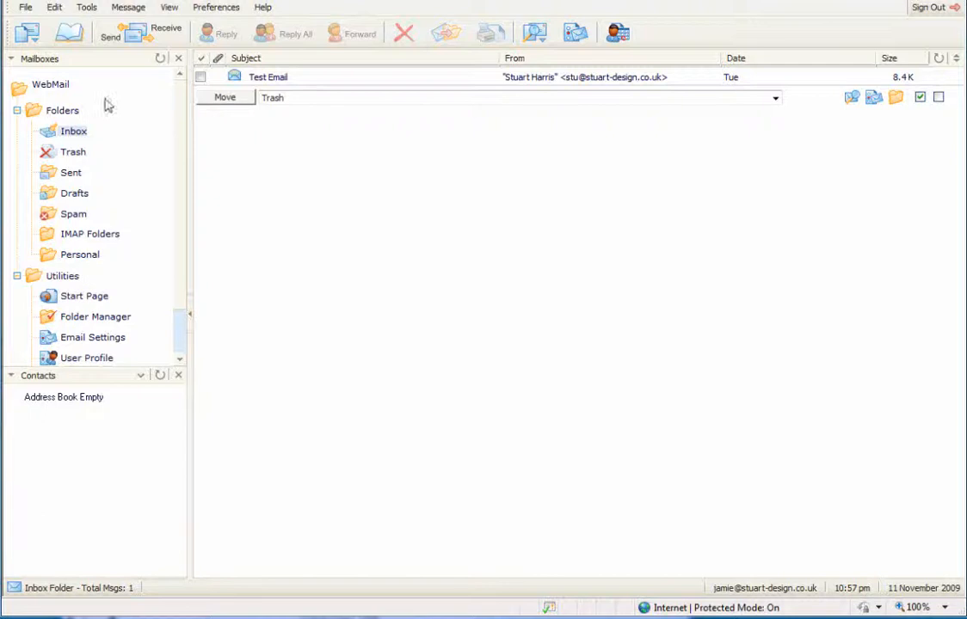
Step: Return to the Inbox and preview the Test Email below the message list
left_click(58, 88)
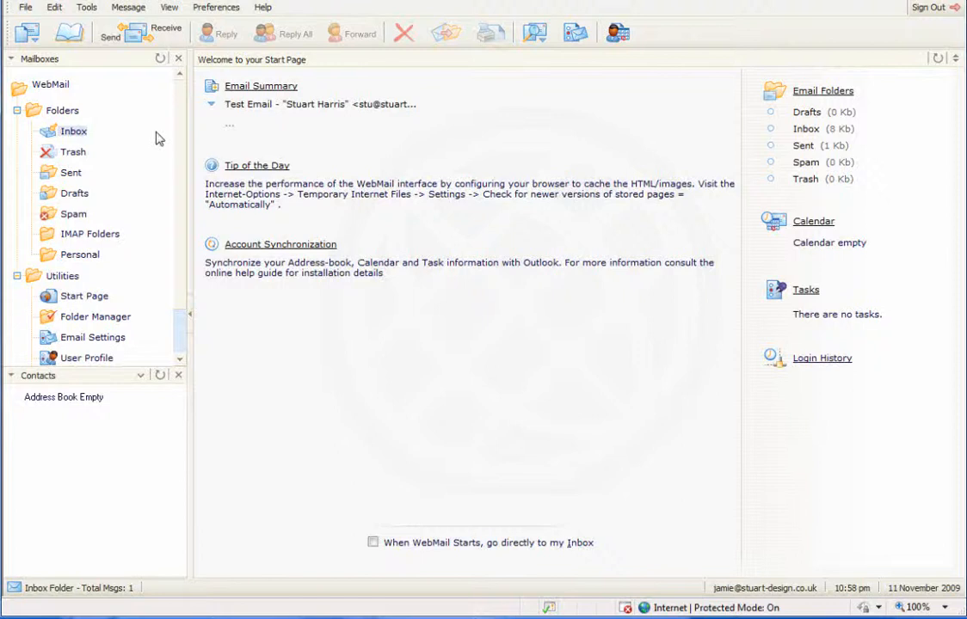
left_click(67, 136)
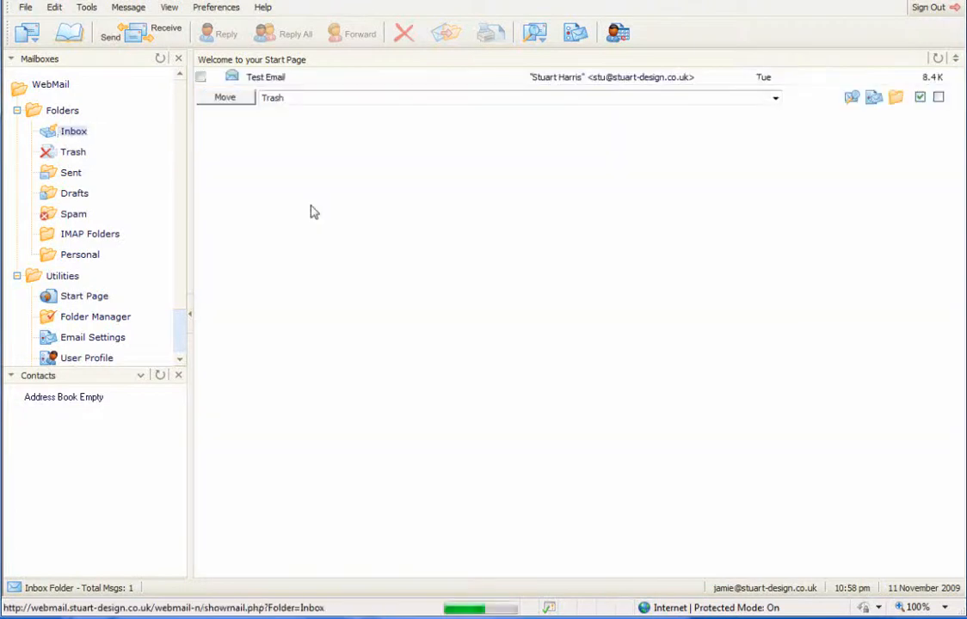
left_click(269, 82)
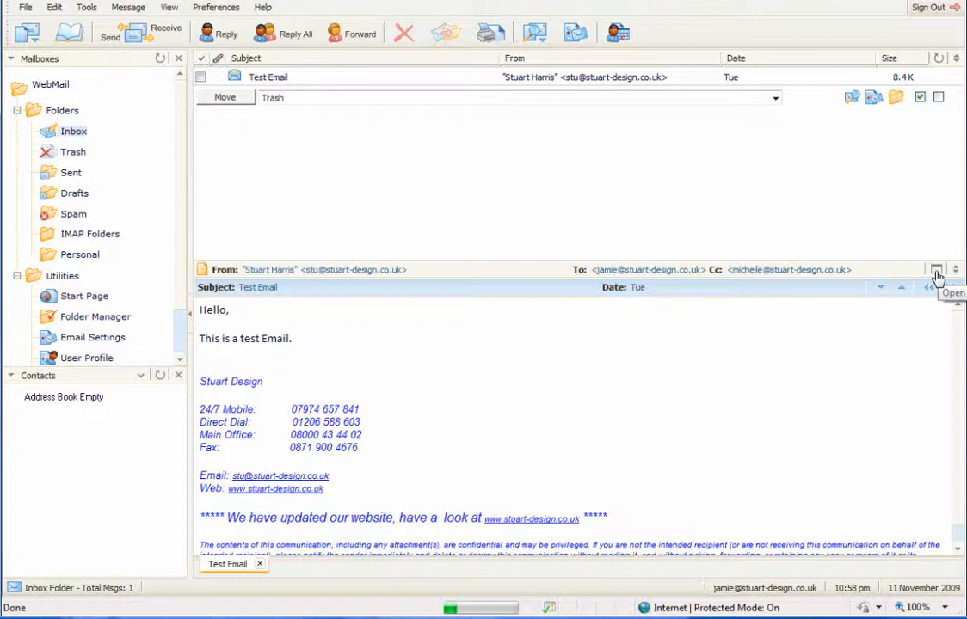
Step: Pop the Test Email out into its own window, move and enlarge it, then close it
left_click(936, 271)
left_click(573, 57)
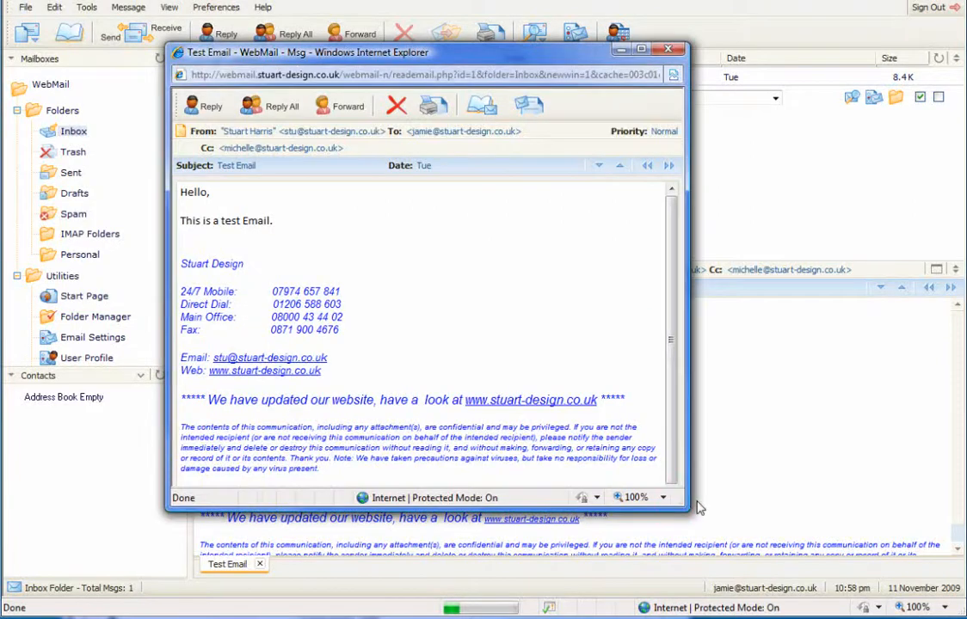
left_click_drag(680, 503, 857, 601)
left_click_drag(680, 503, 860, 606)
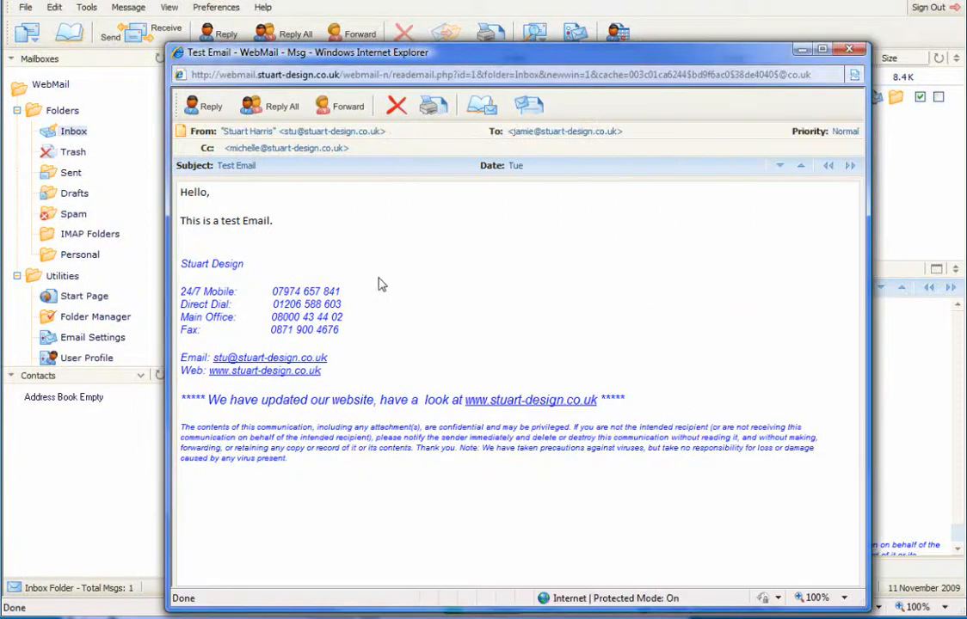
left_click(849, 50)
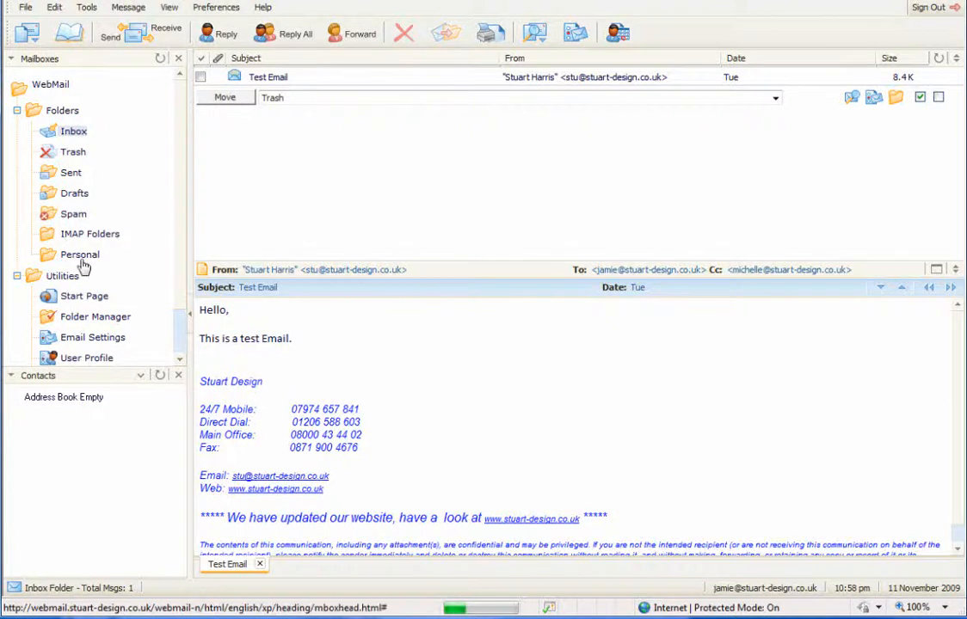
Step: Create a new folder named Test Folder under Personal
right_click(55, 118)
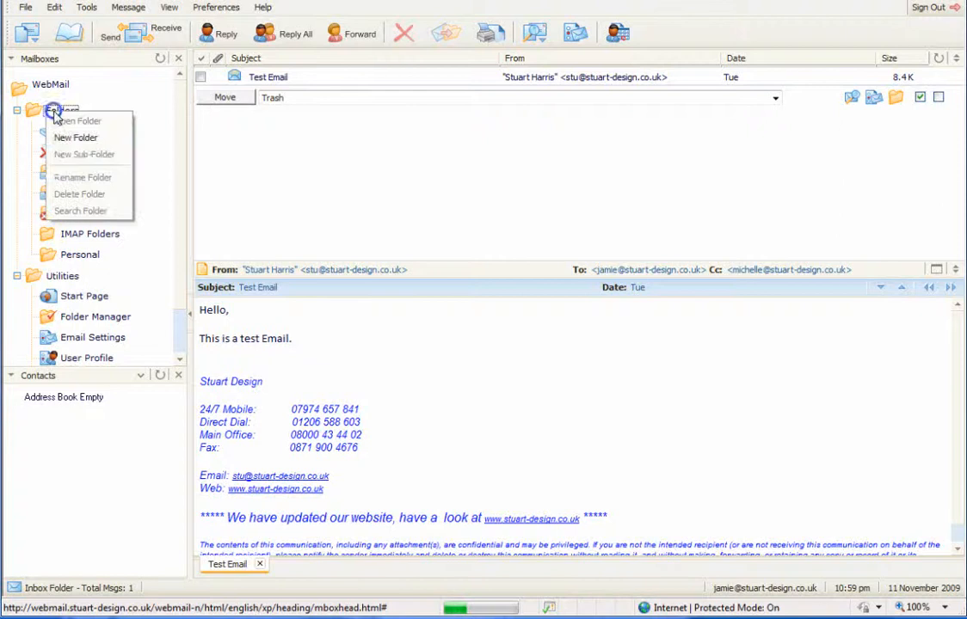
left_click(92, 139)
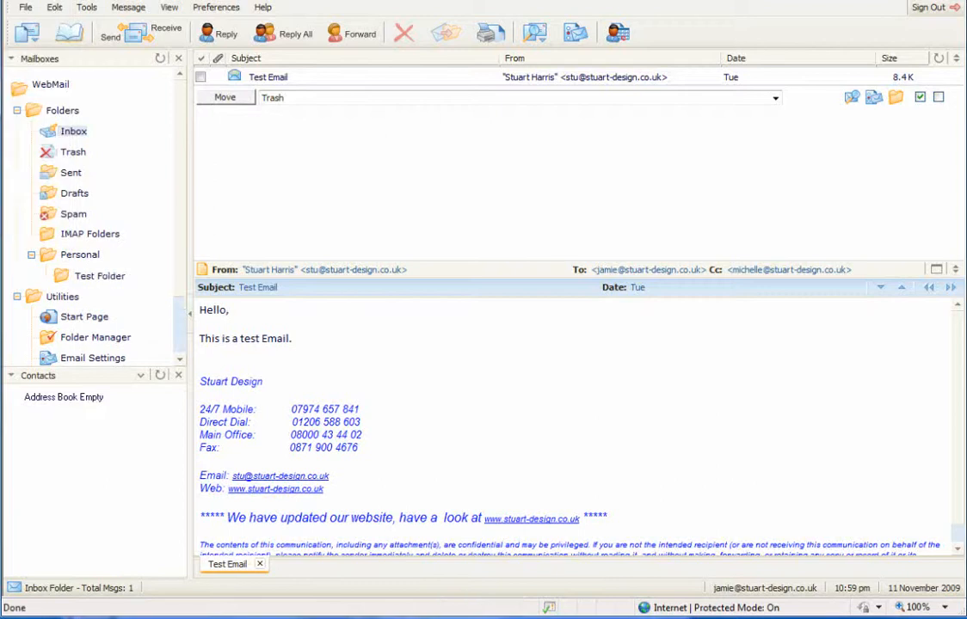
left_click(77, 256)
left_click(48, 257)
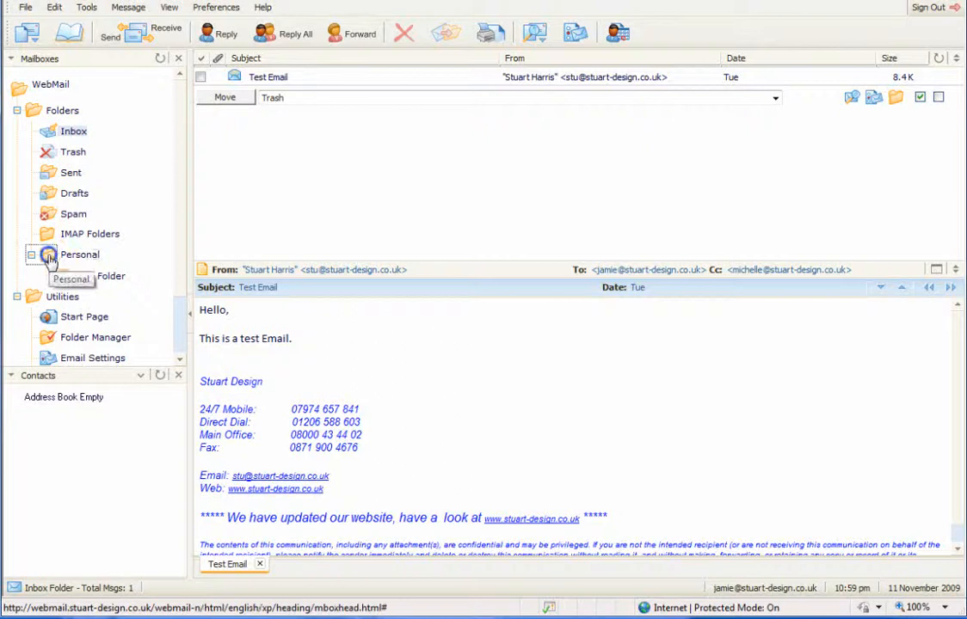
Step: Open the empty Test Folder, dismissing its folder options menu unused
left_click(87, 281)
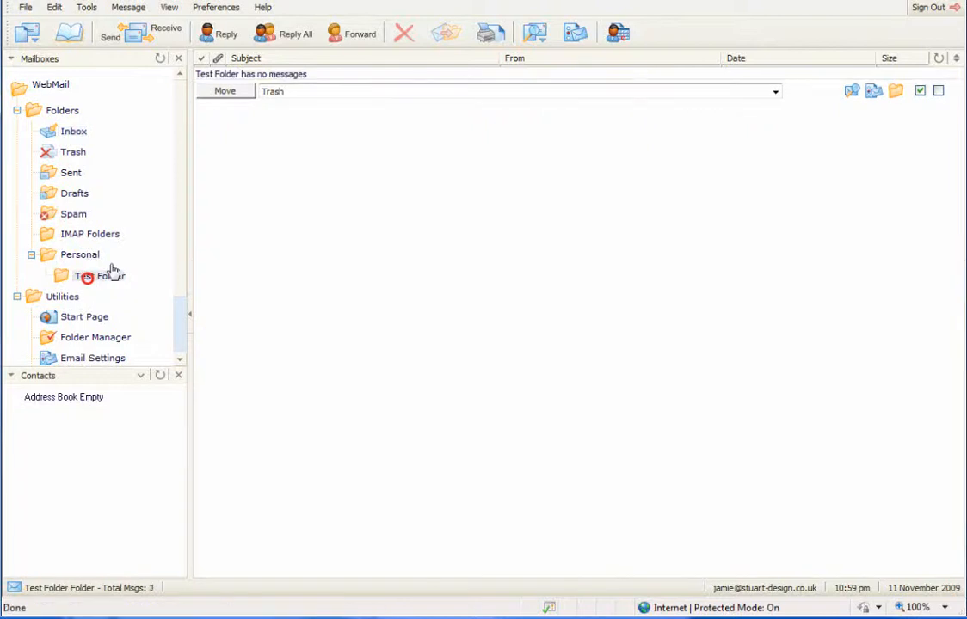
right_click(78, 276)
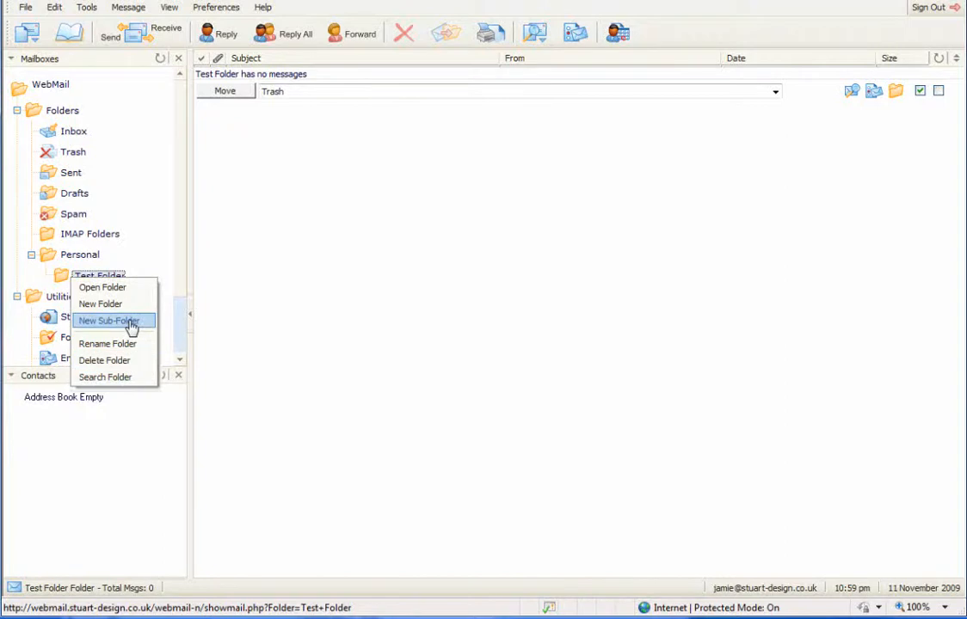
left_click(262, 321)
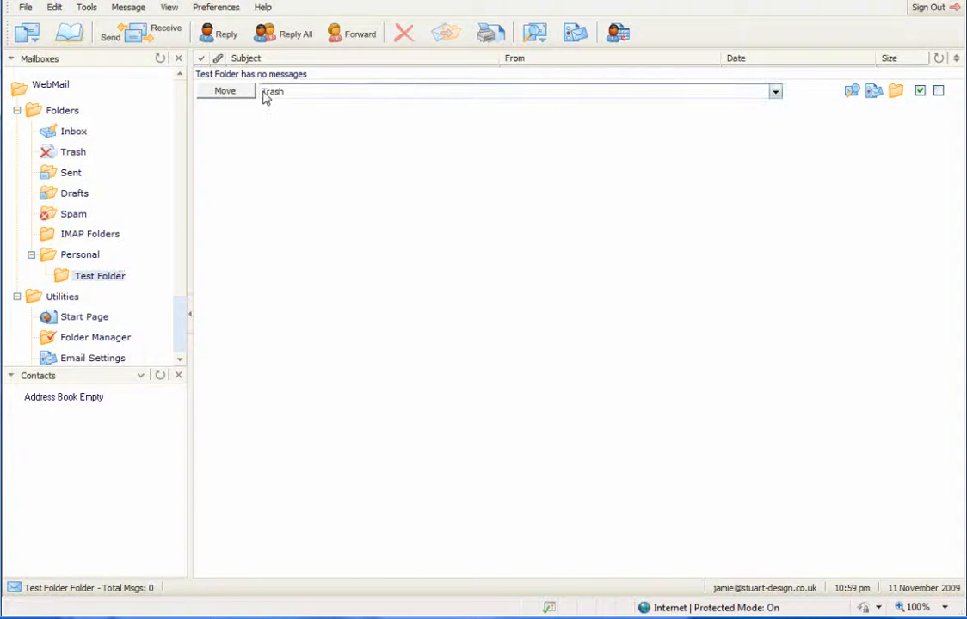
left_click(272, 229)
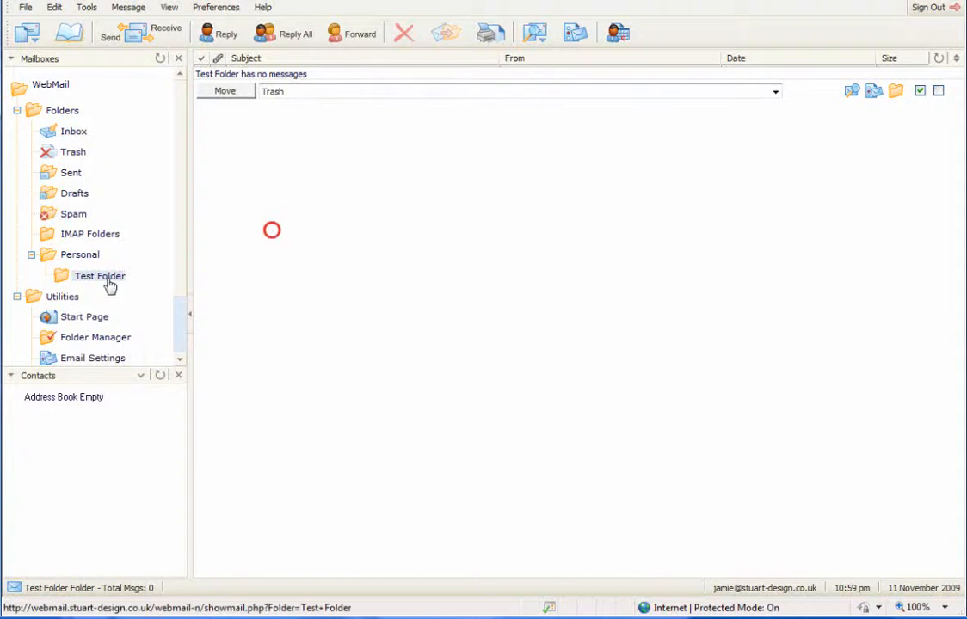
Step: Move the Test Email from the Inbox into Test Folder and view it there
left_click(66, 131)
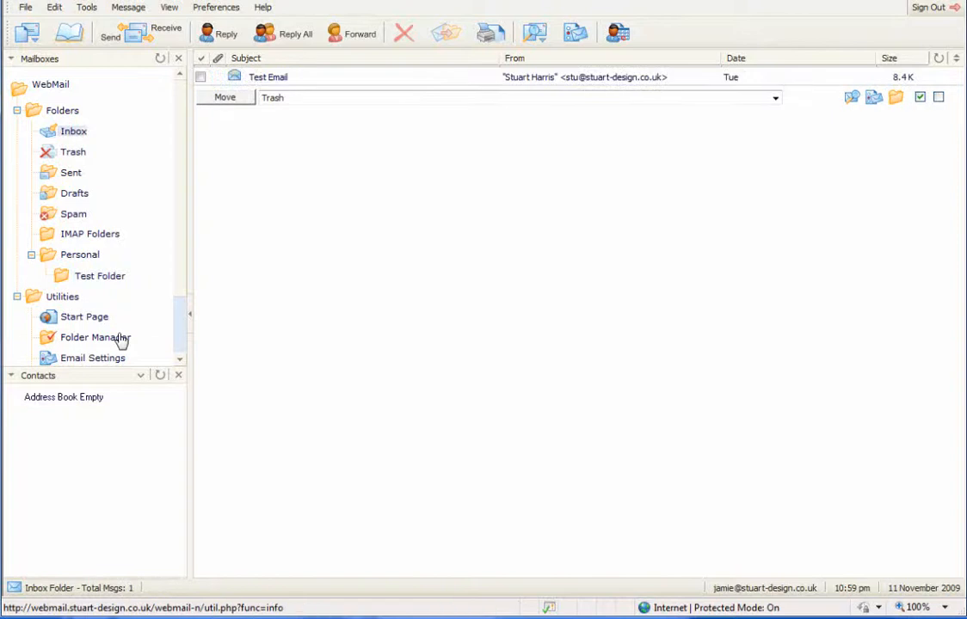
left_click(286, 77)
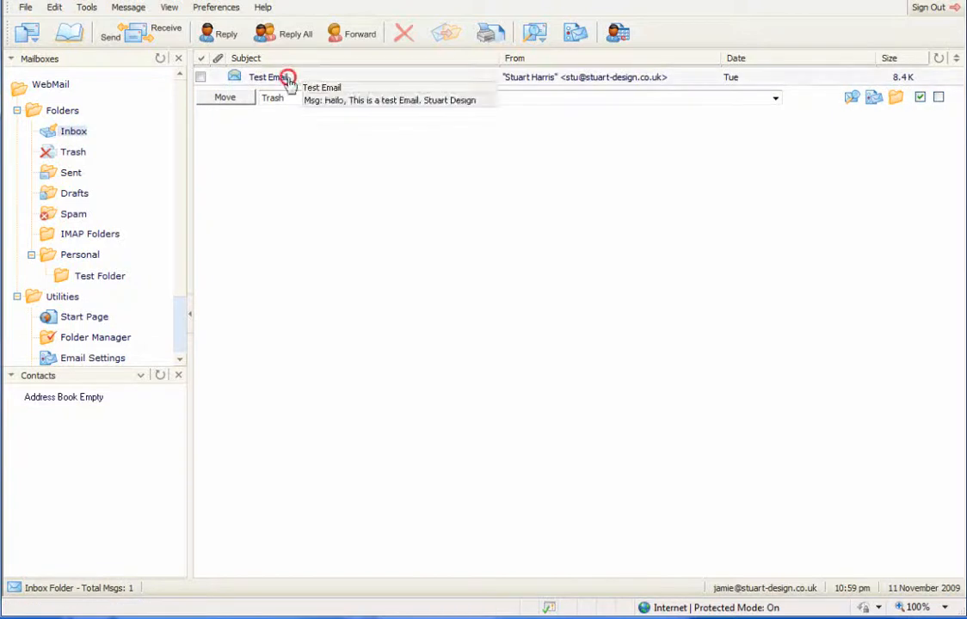
left_click(202, 79)
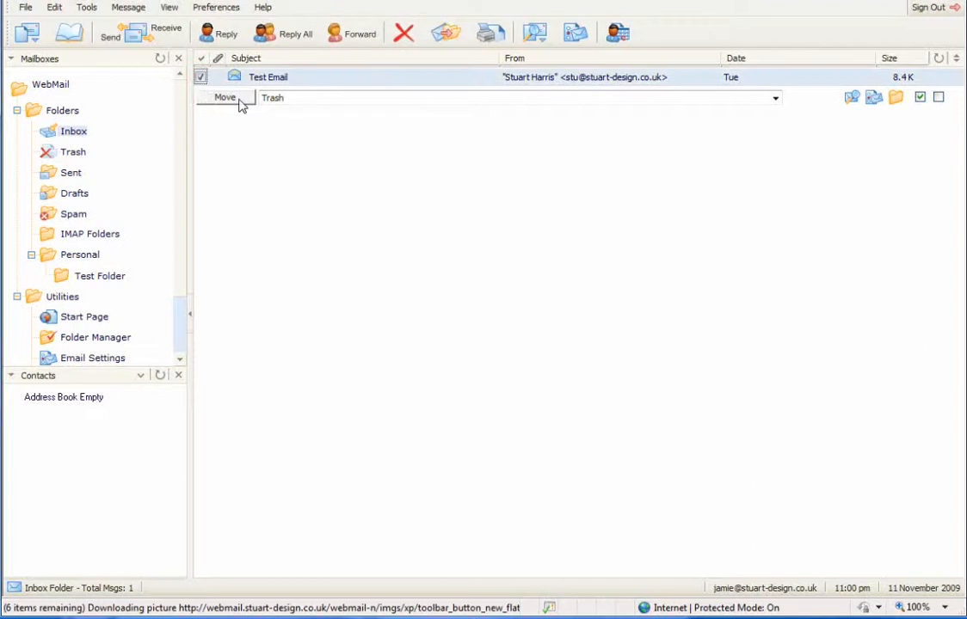
left_click(493, 100)
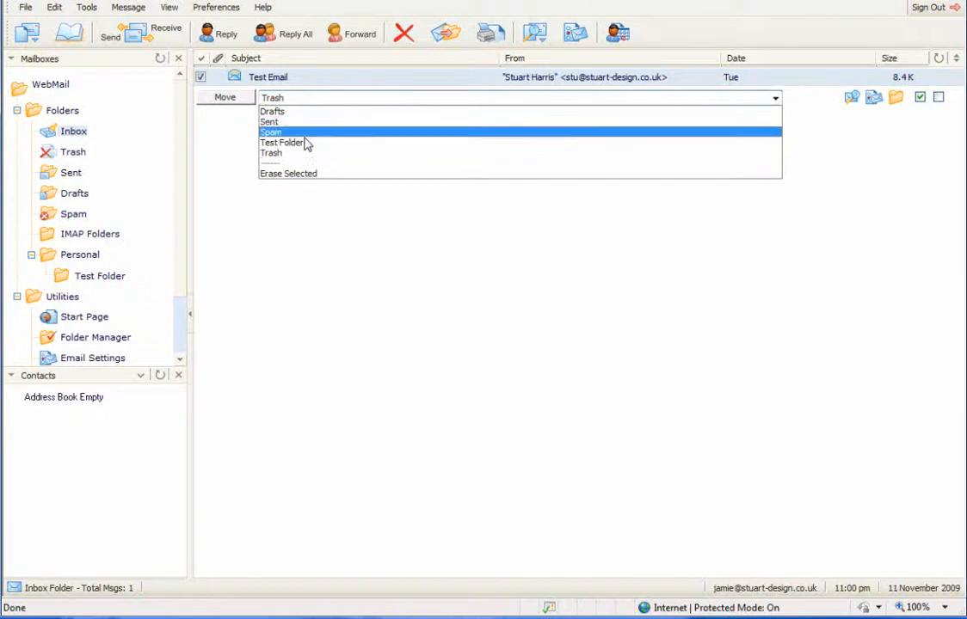
left_click(292, 143)
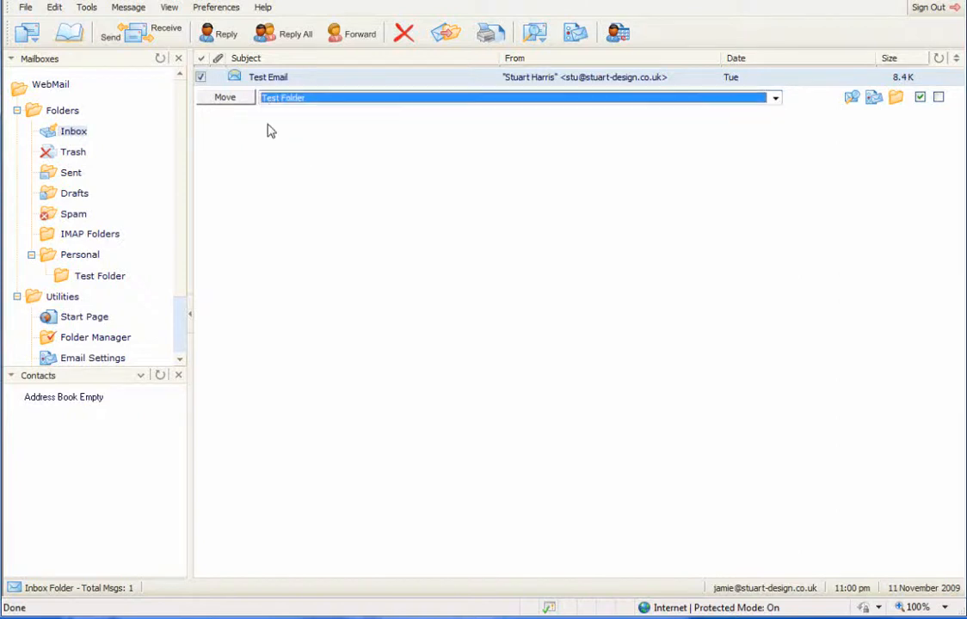
left_click(217, 100)
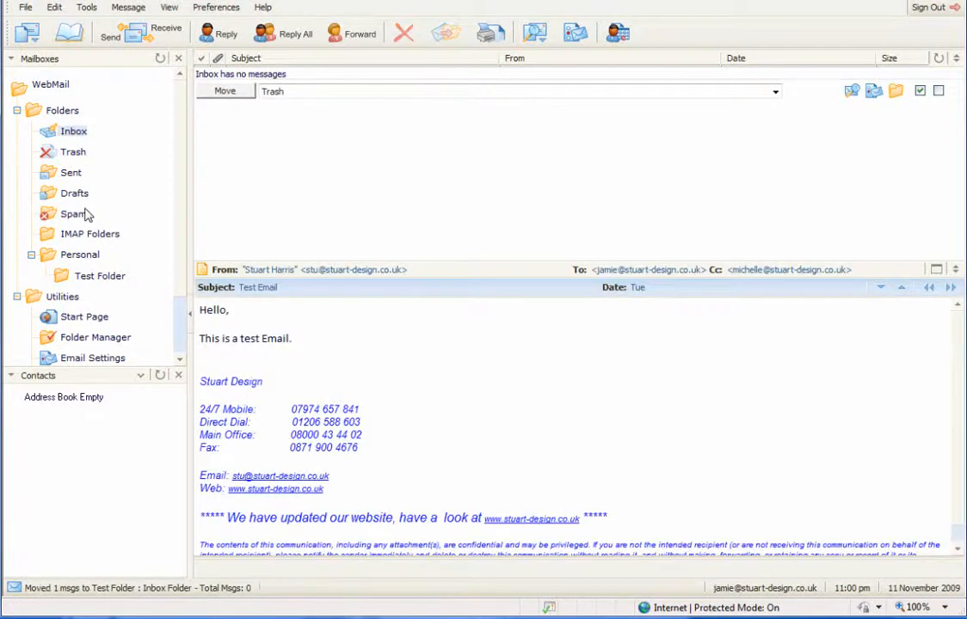
left_click(84, 276)
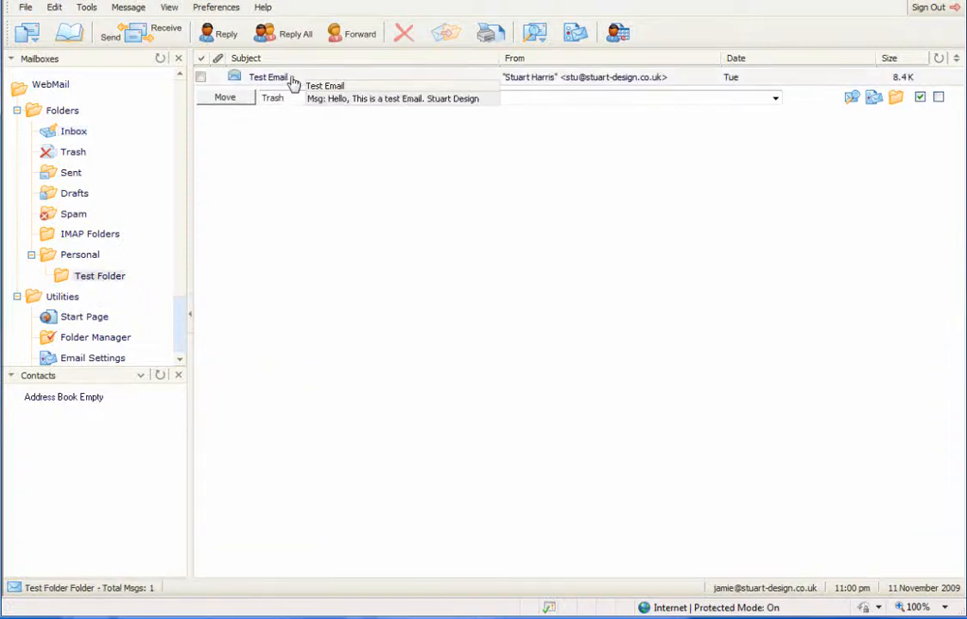
mouse_move(178, 279)
left_mouse_down()
mouse_move(179, 321)
mouse_move(180, 248)
mouse_move(169, 327)
left_mouse_up()
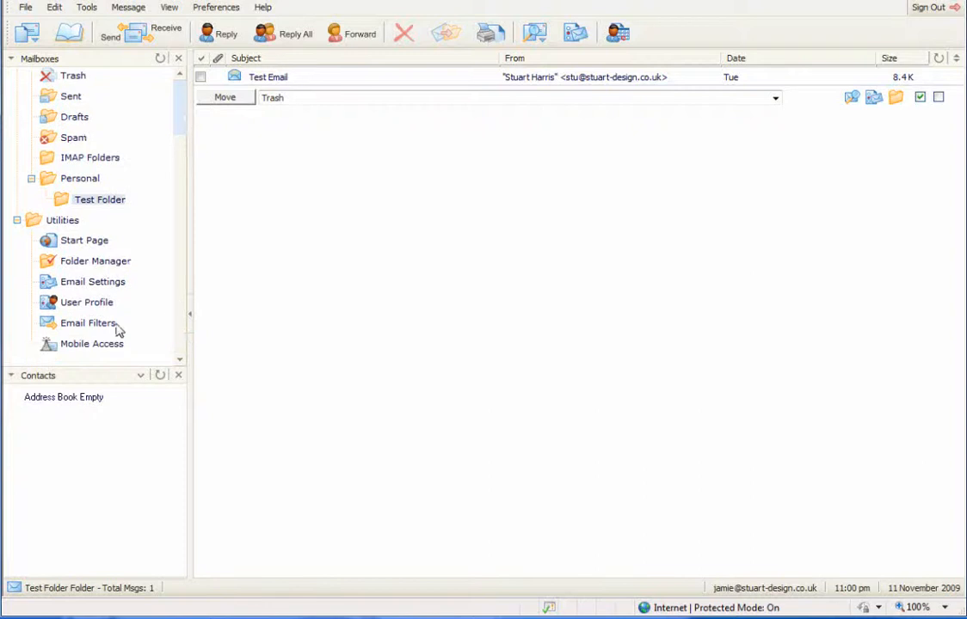
Step: Add an Email to Folder Sorting rule sending the sender's address to Test Folder
left_click(78, 327)
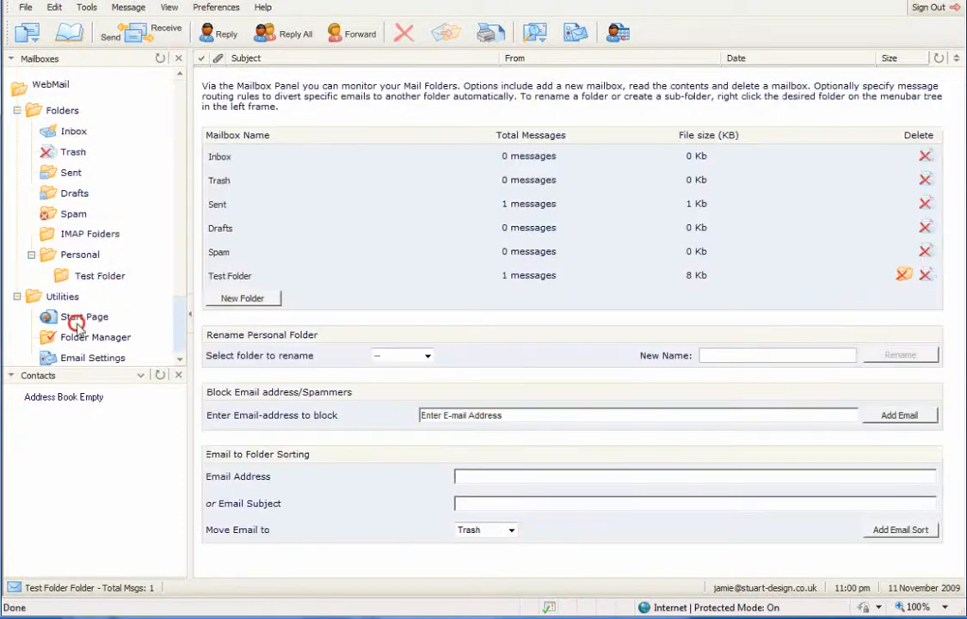
left_click(306, 412)
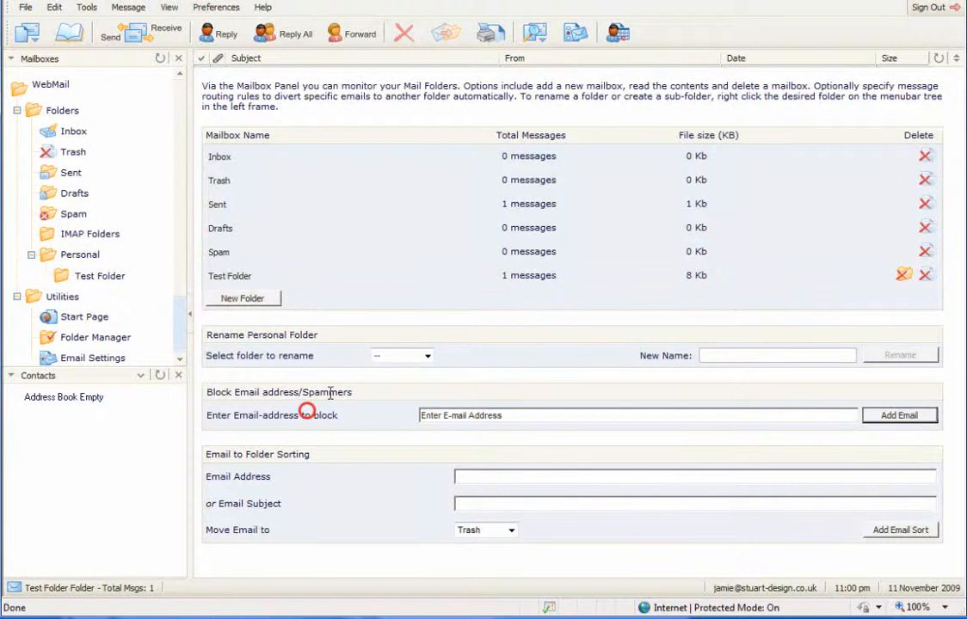
left_click(313, 478)
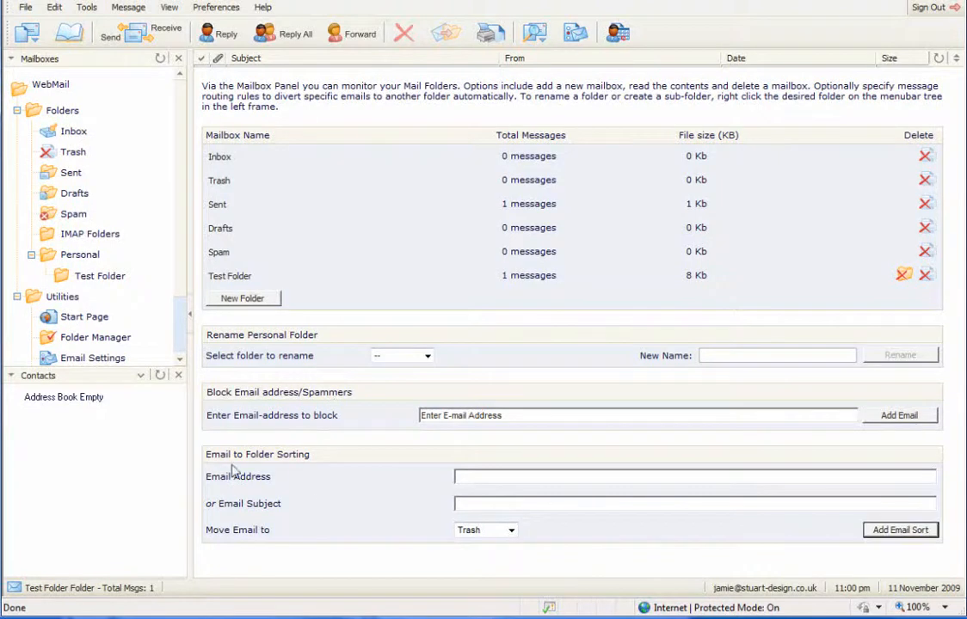
left_click(298, 479)
left_click(563, 478)
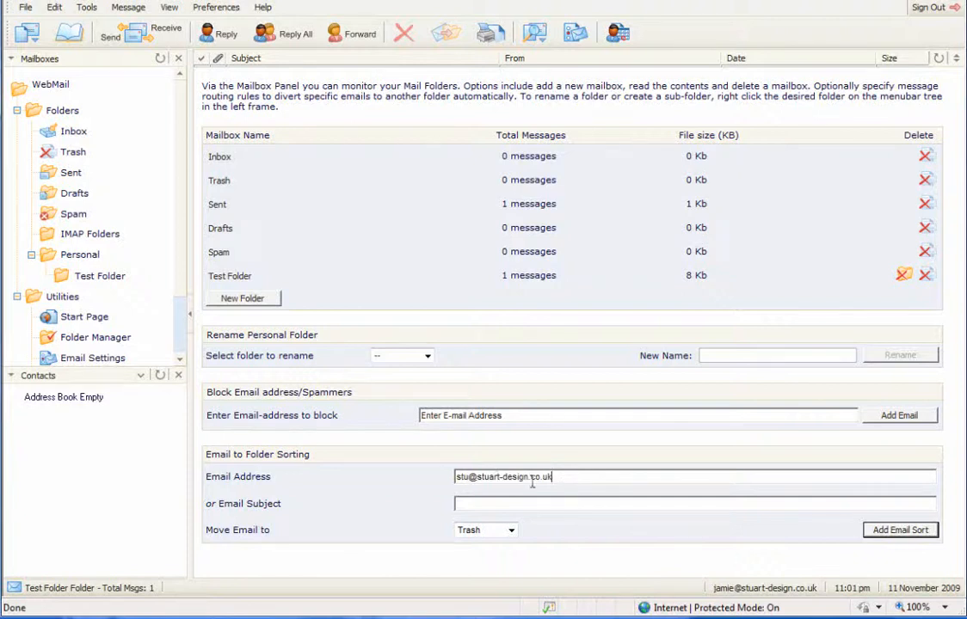
left_click(531, 507)
left_click(523, 505)
left_click(510, 530)
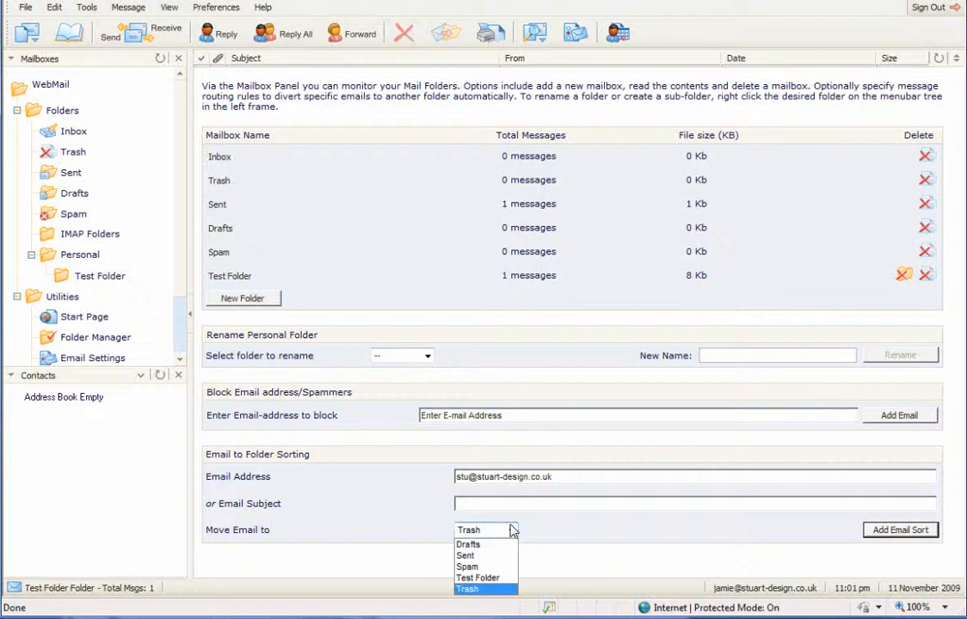
left_click(489, 578)
left_click(889, 531)
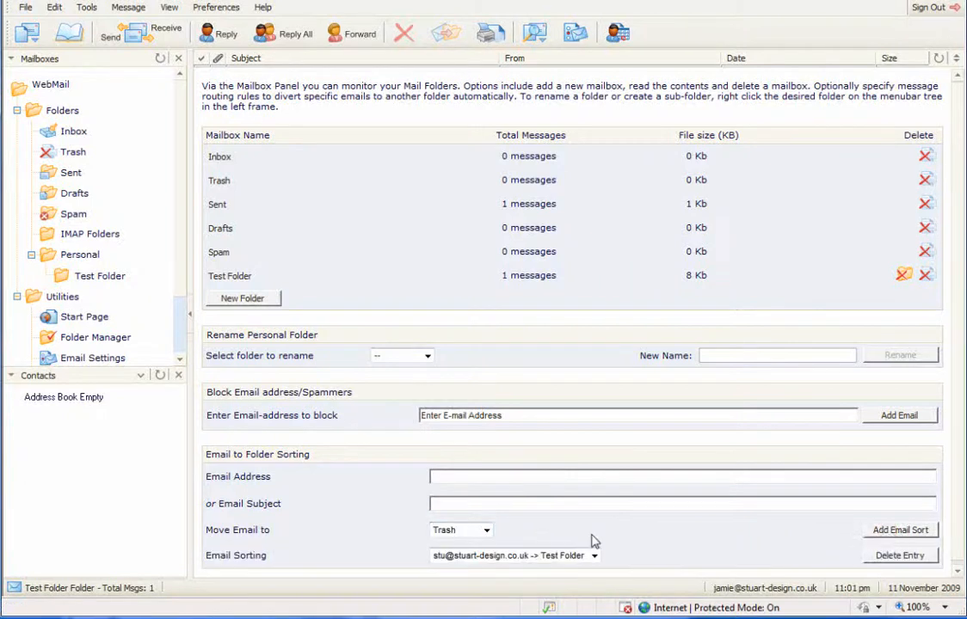
Step: Select the Test Folder sorting rule from the list and delete it
left_click(578, 556)
left_click(656, 531)
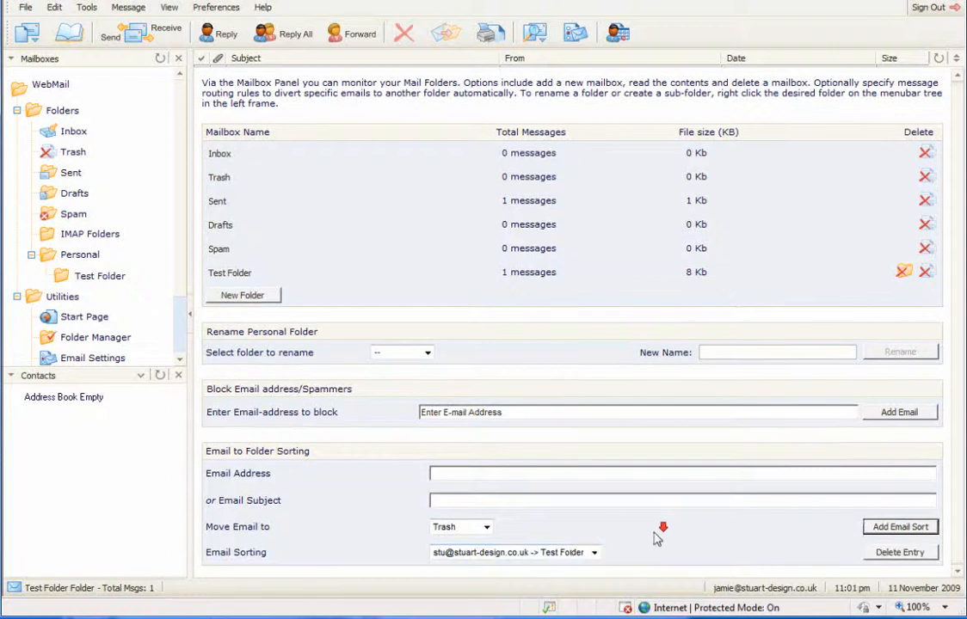
left_click(591, 553)
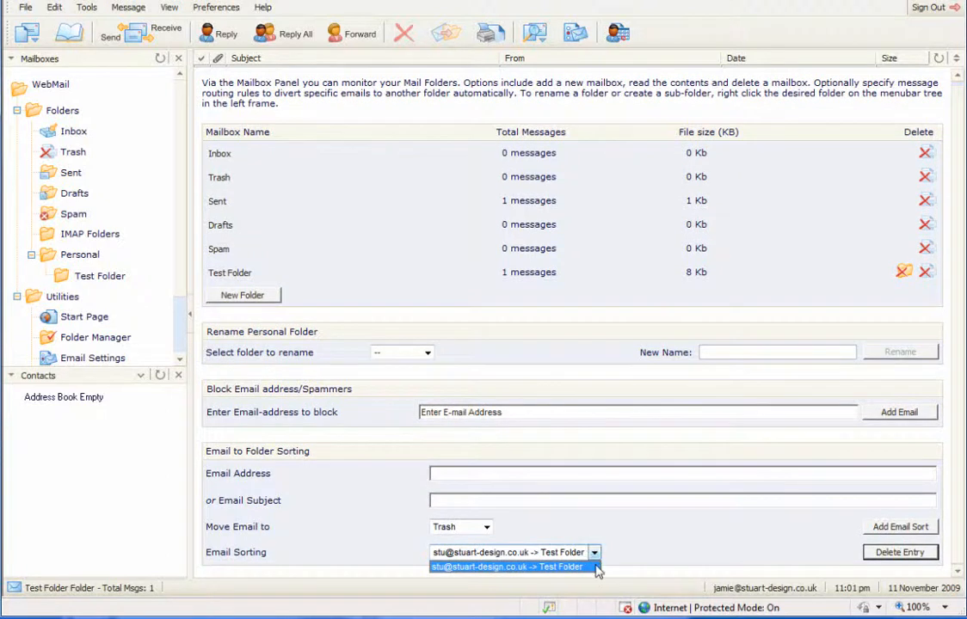
left_click(657, 538)
left_click(594, 554)
left_click(571, 567)
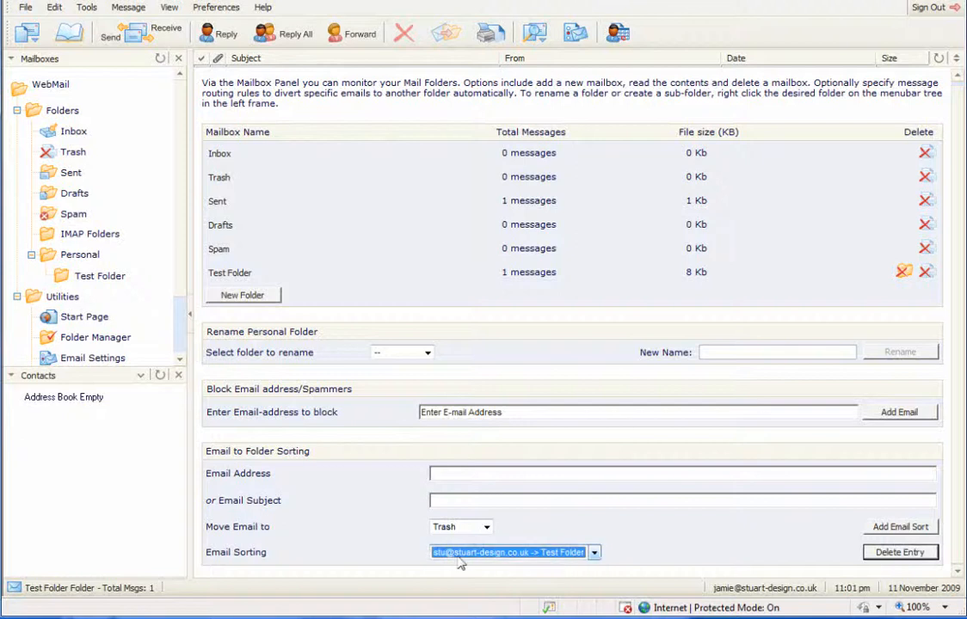
left_click(900, 553)
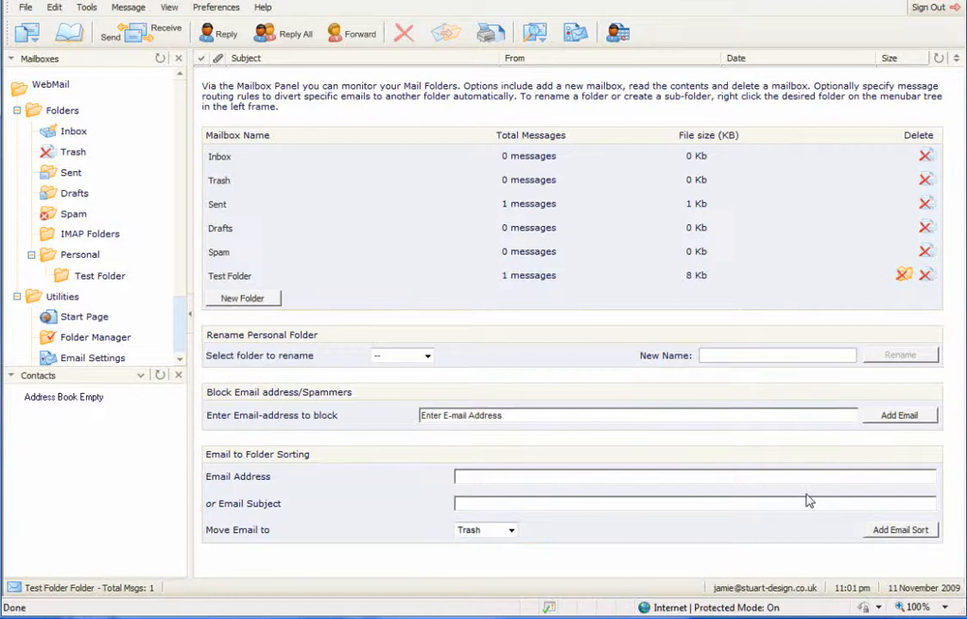
left_click(587, 537)
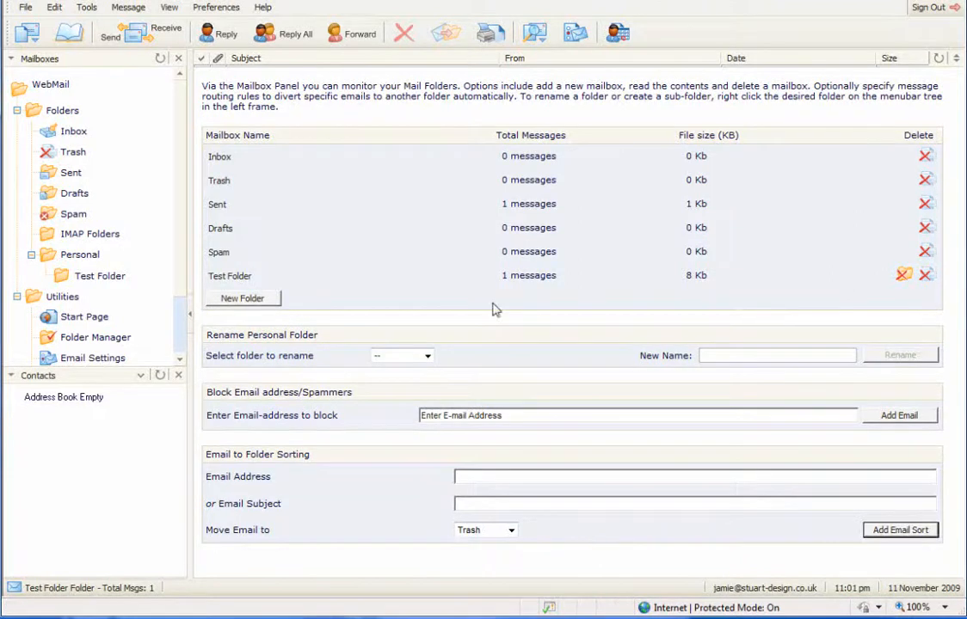
Step: Rename Test Folder to test2 using the Rename Personal Folder section
left_click(178, 341)
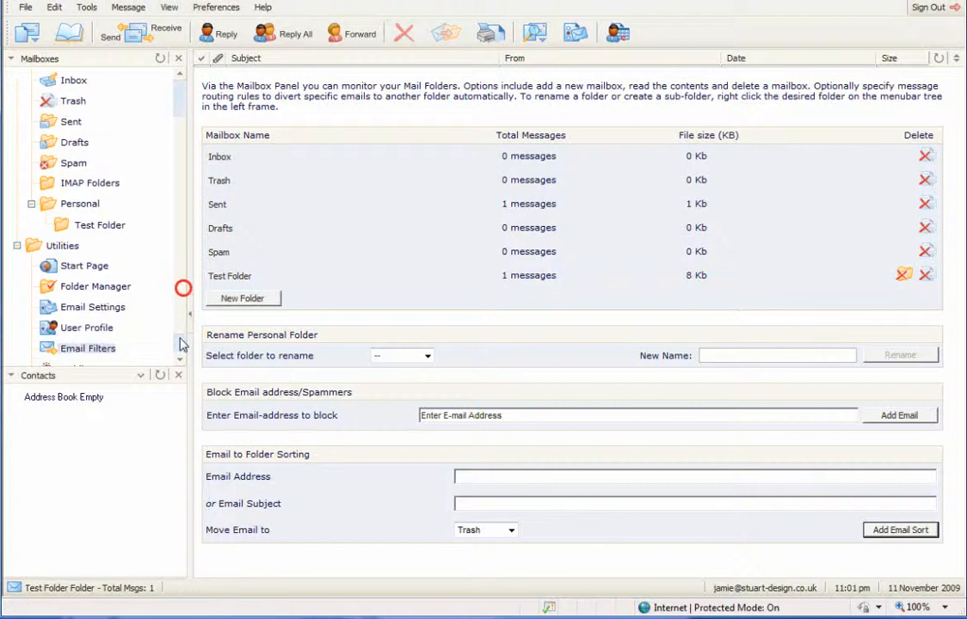
left_click(179, 339)
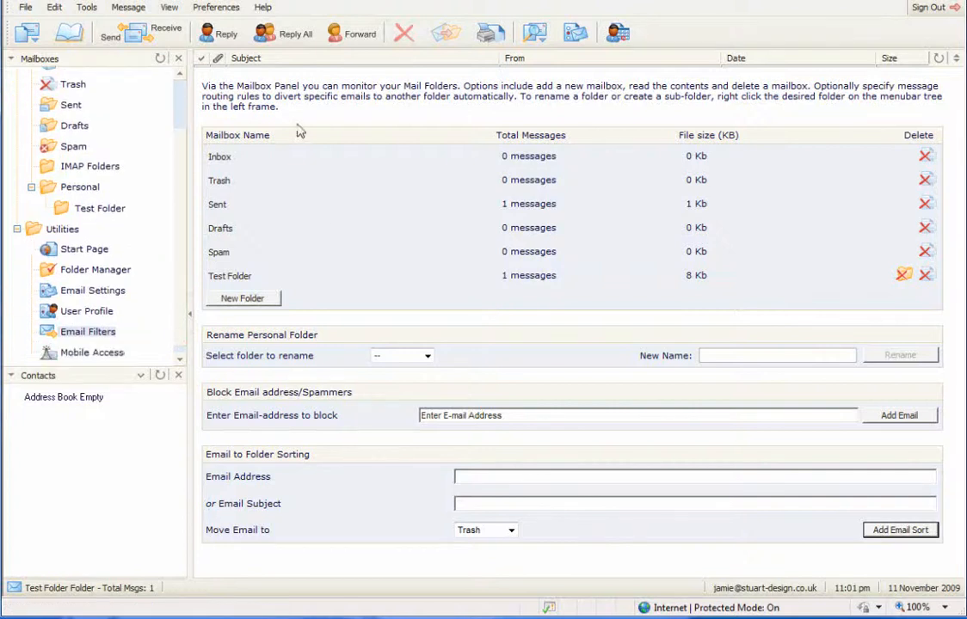
left_click(463, 97)
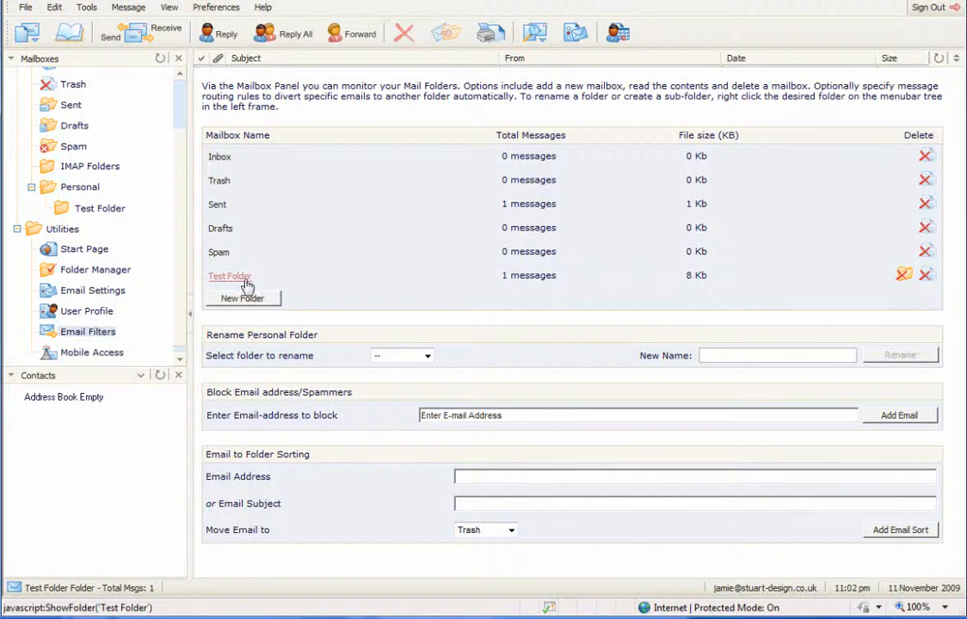
left_click(523, 275)
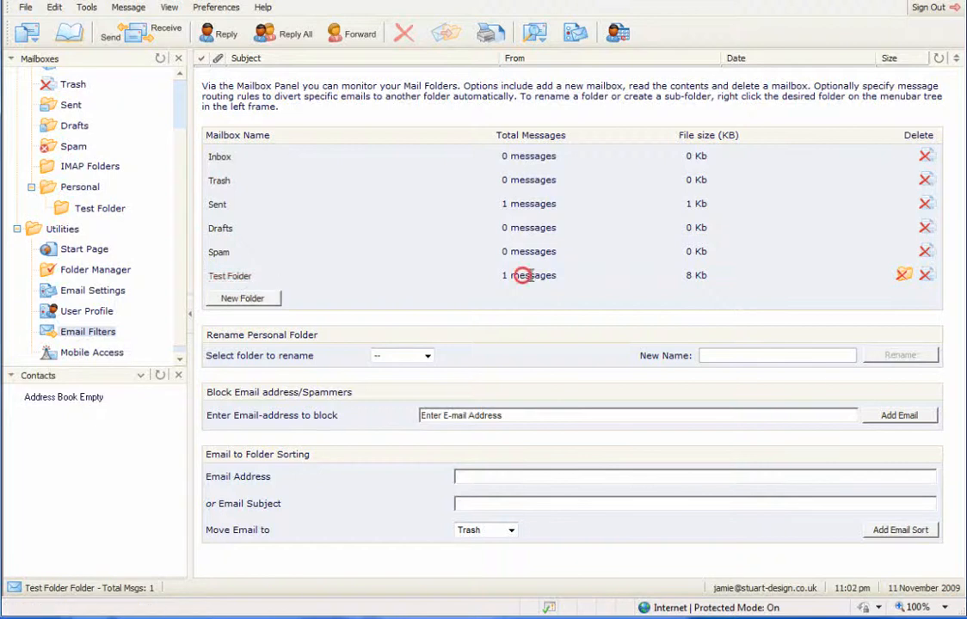
left_click_drag(523, 275, 531, 275)
left_click(386, 358)
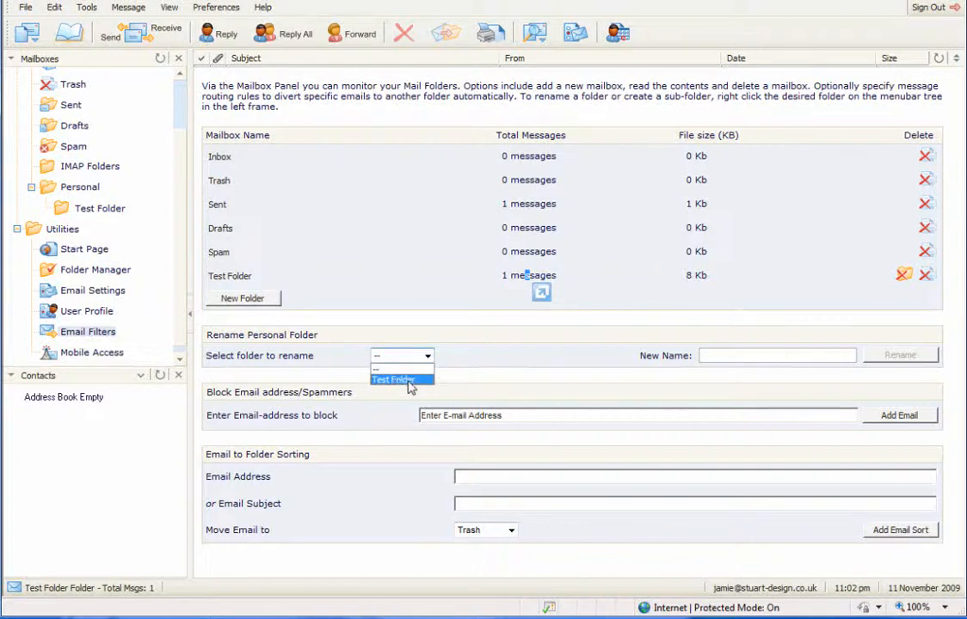
left_click(408, 381)
left_click(732, 354)
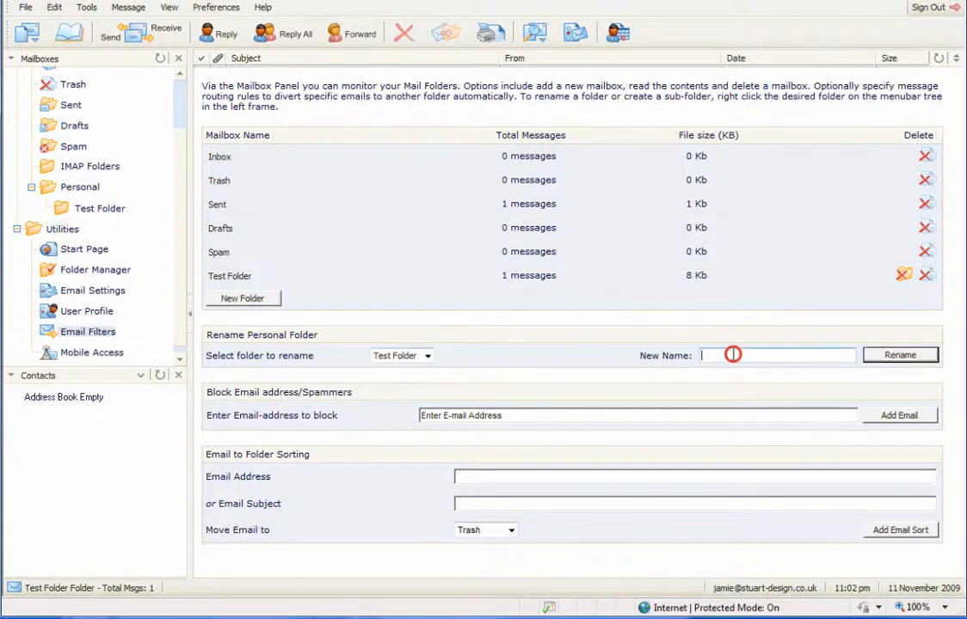
type("test2")
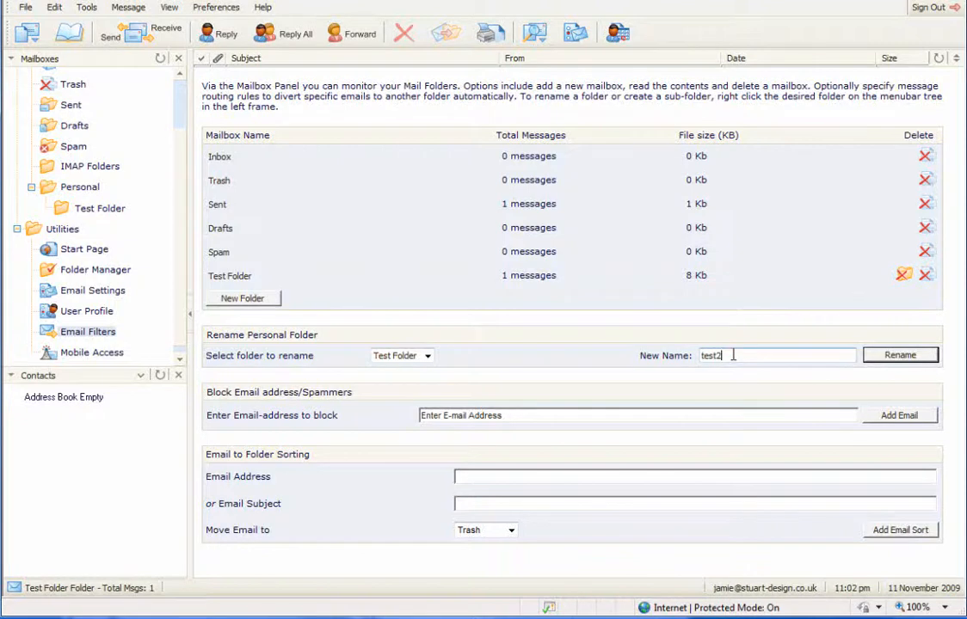
left_click(901, 356)
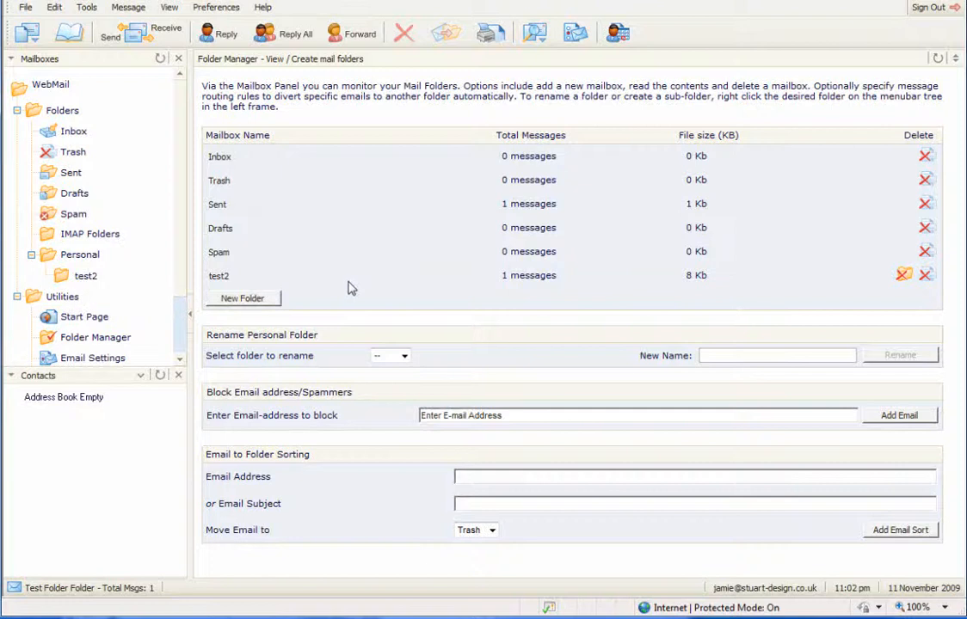
left_click_drag(180, 259, 181, 314)
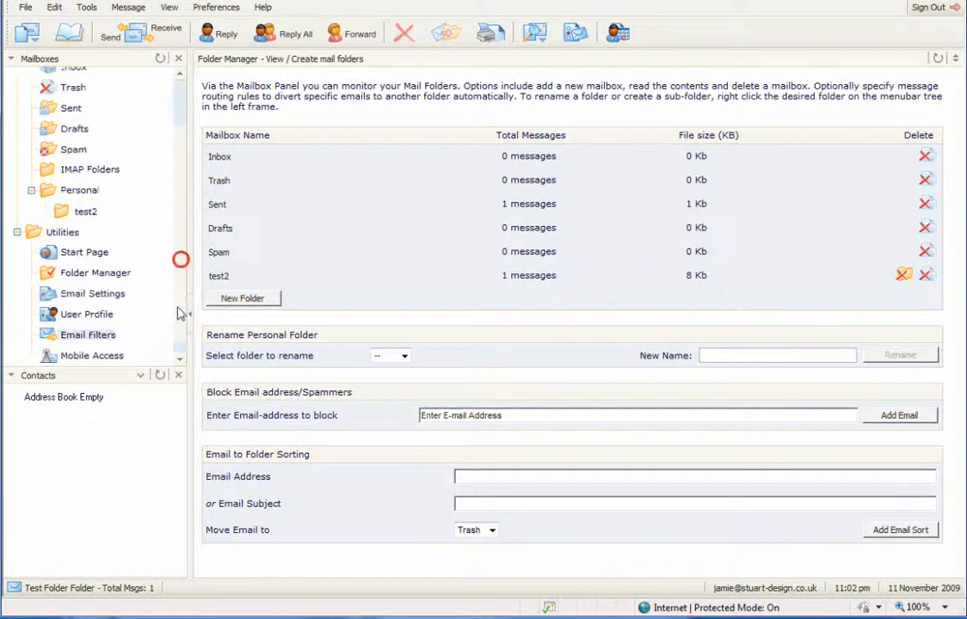